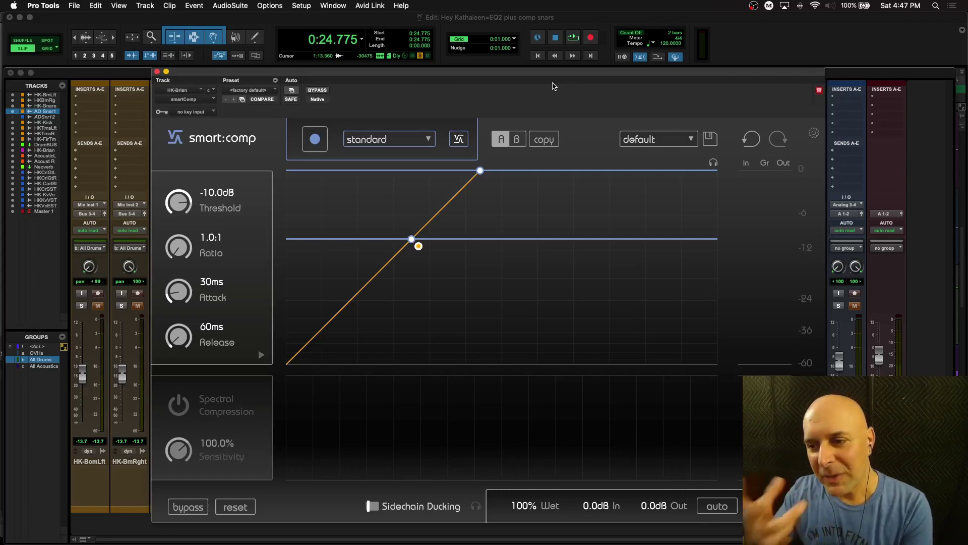
# Inspect the smart:EQ 2 curve on the bass track in an enlarged plug-in window and close it.
pyautogui.click(157, 72)
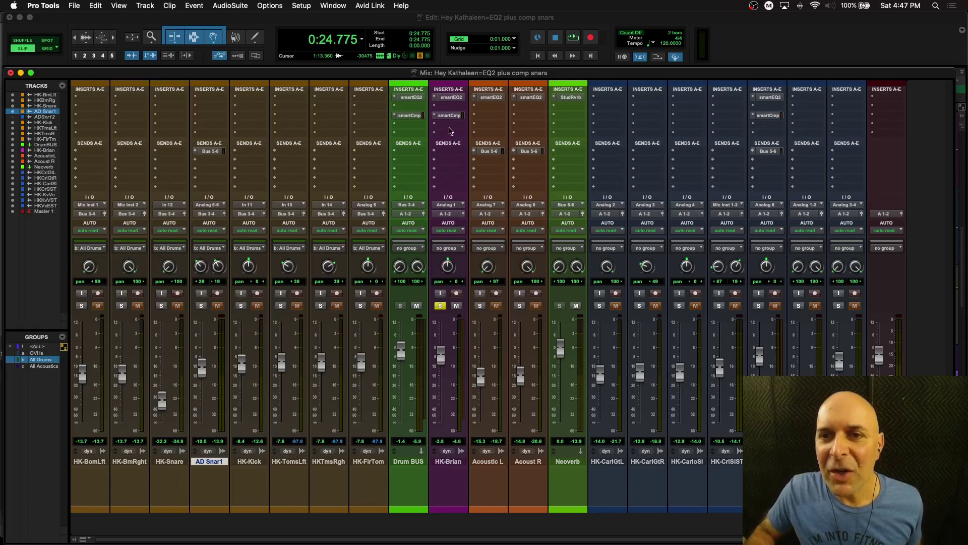
pyautogui.click(451, 98)
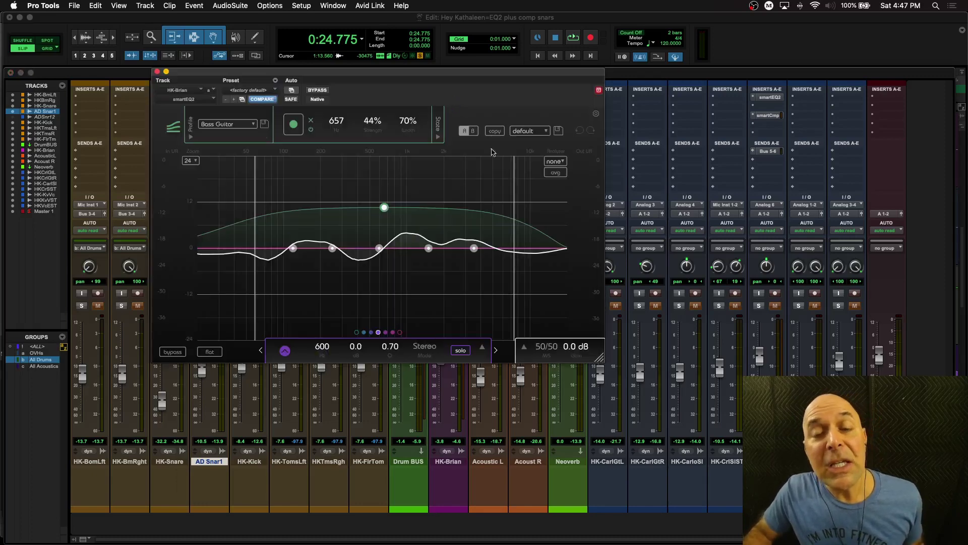
pyautogui.moveTo(599, 359); pyautogui.dragTo(822, 486)
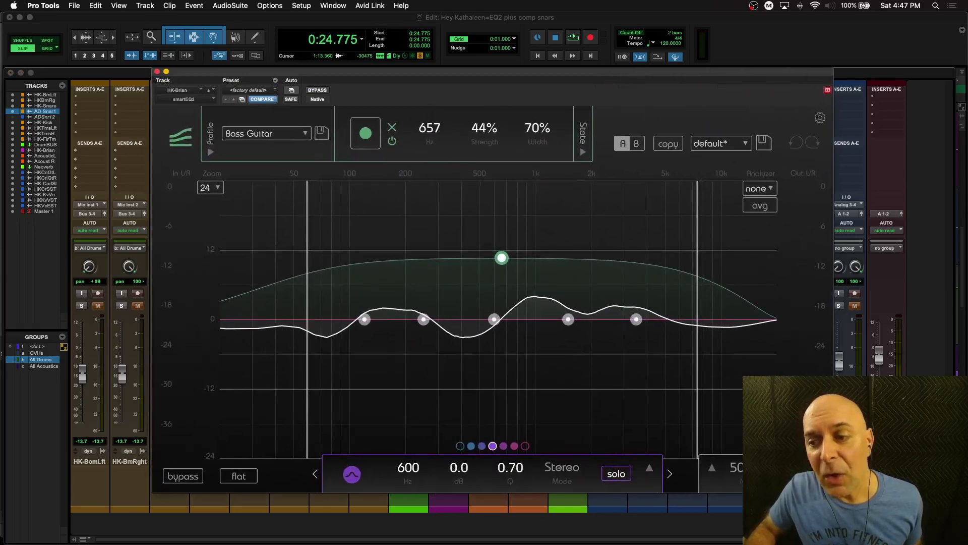
pyautogui.click(156, 71)
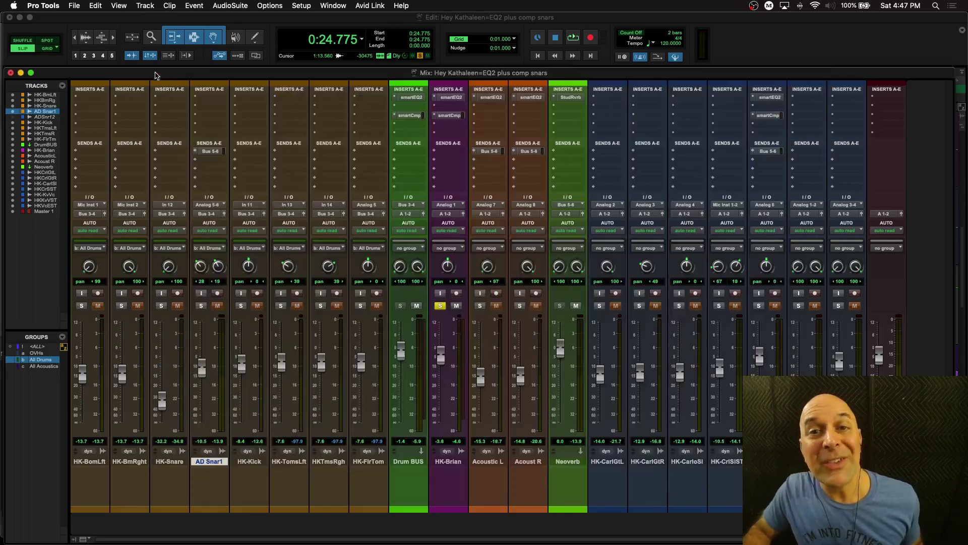
# Open smart:comp on the bass track, choose the bass profile and run the learning process during playback.
pyautogui.click(449, 116)
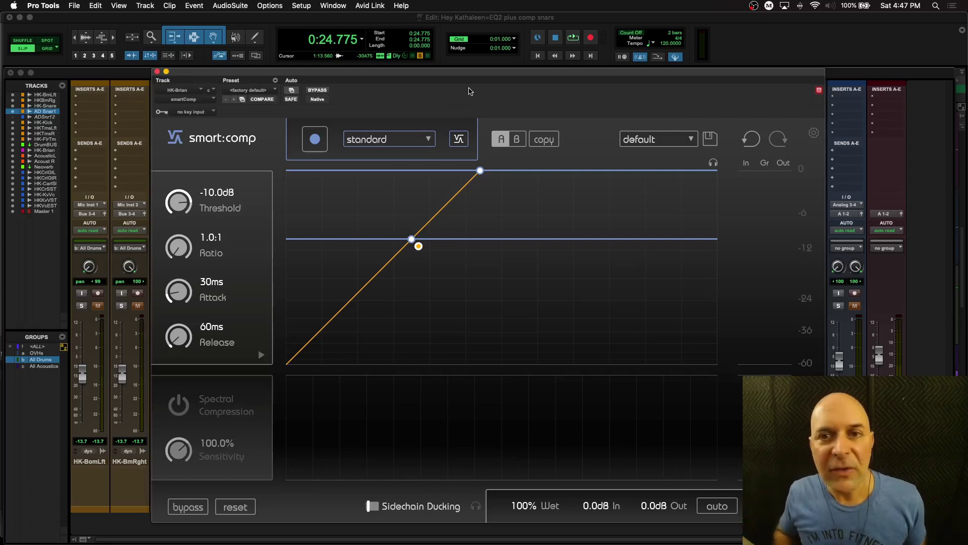
pyautogui.click(429, 140)
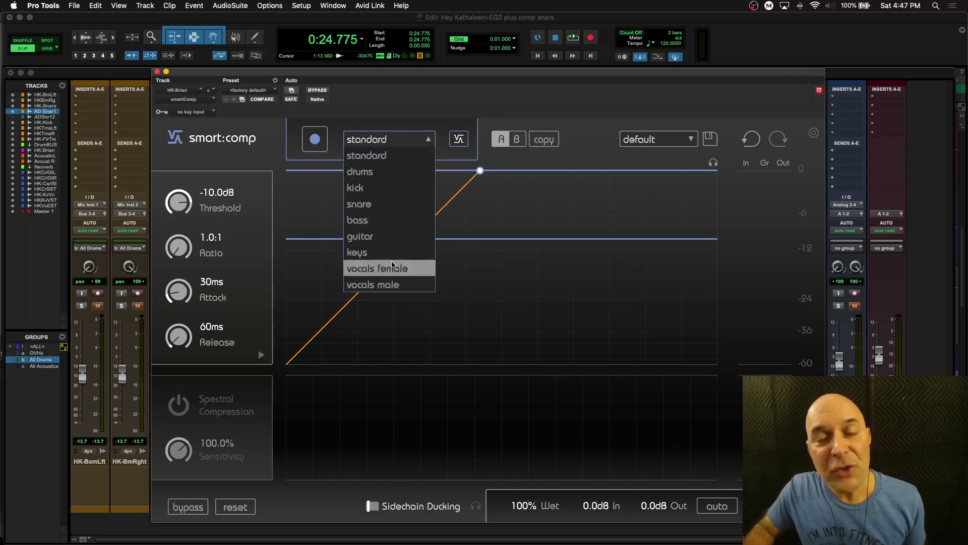
pyautogui.click(371, 222)
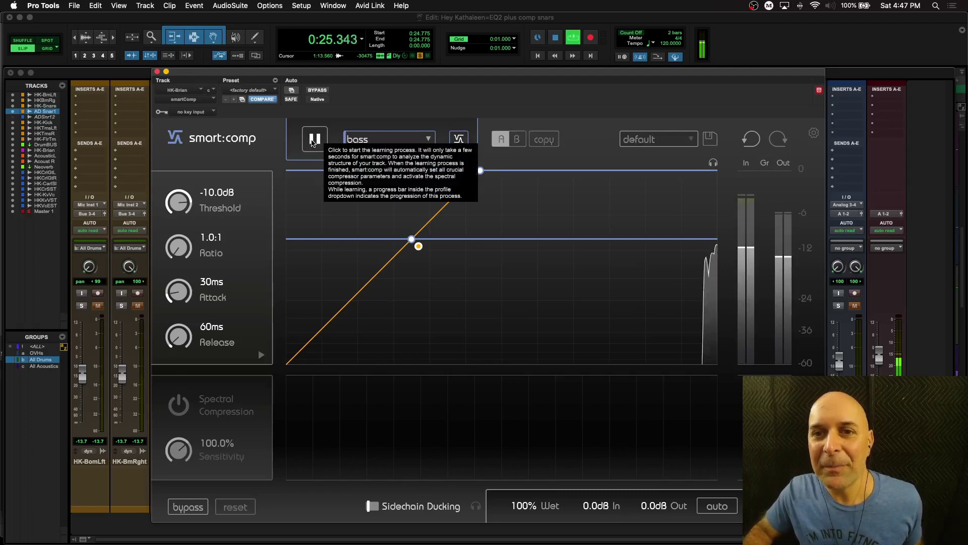
pyautogui.click(313, 143)
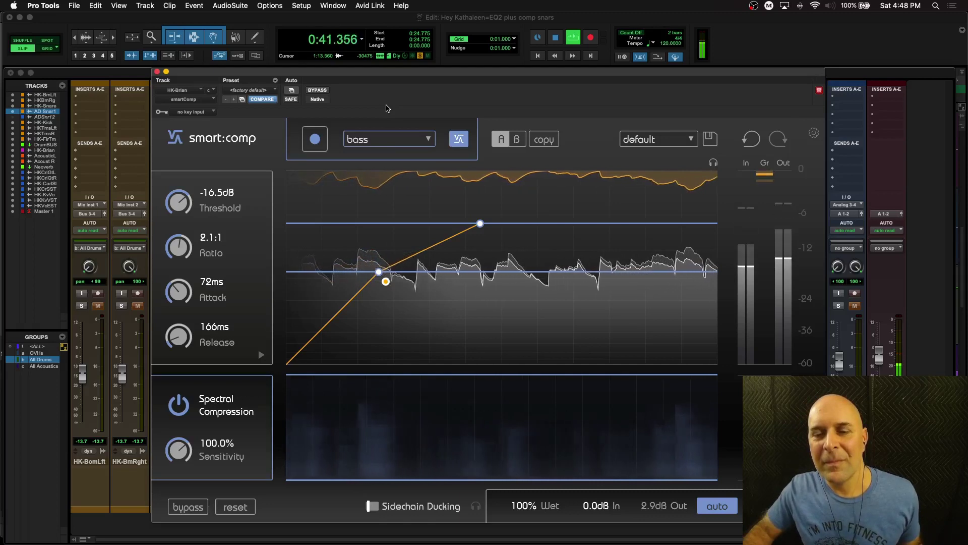
pyautogui.press('space')
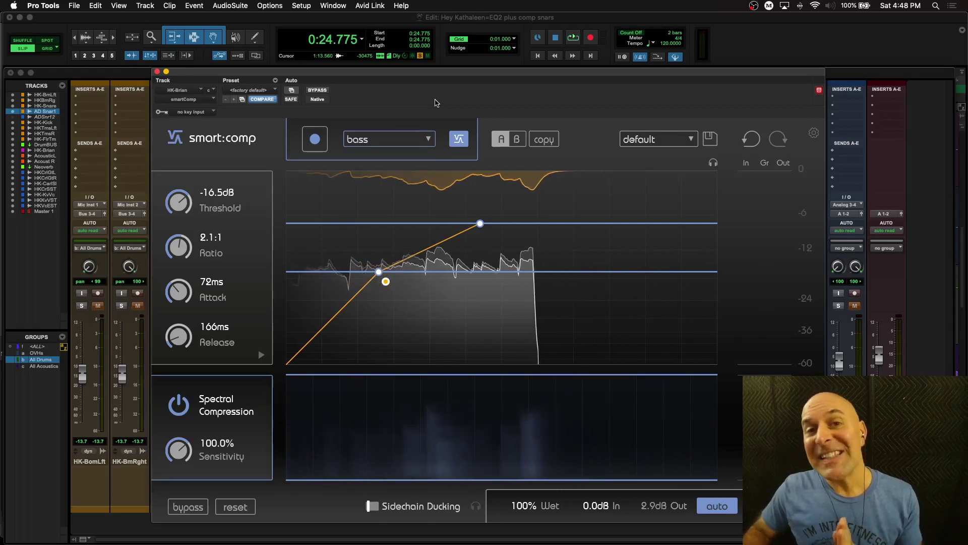
# Review the learned threshold, ratio, attack and release, and play the bass track to check the gain reduction.
pyautogui.moveTo(218, 196)
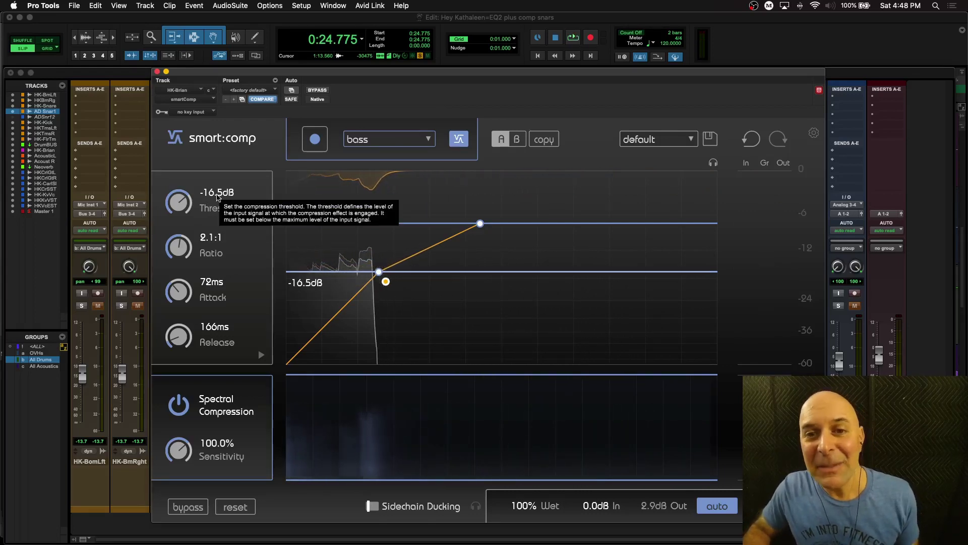
pyautogui.moveTo(222, 243)
pyautogui.moveTo(219, 282)
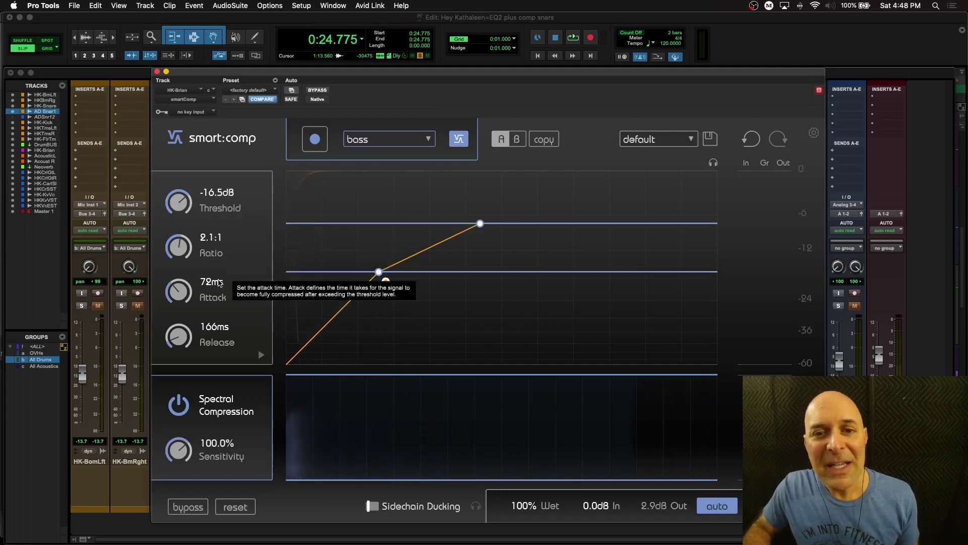
pyautogui.moveTo(210, 331)
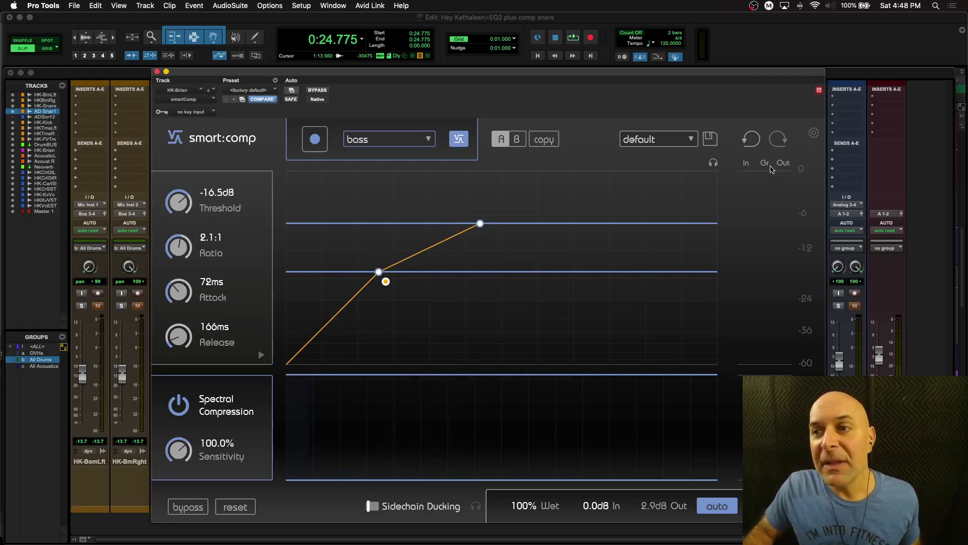
pyautogui.press('space')
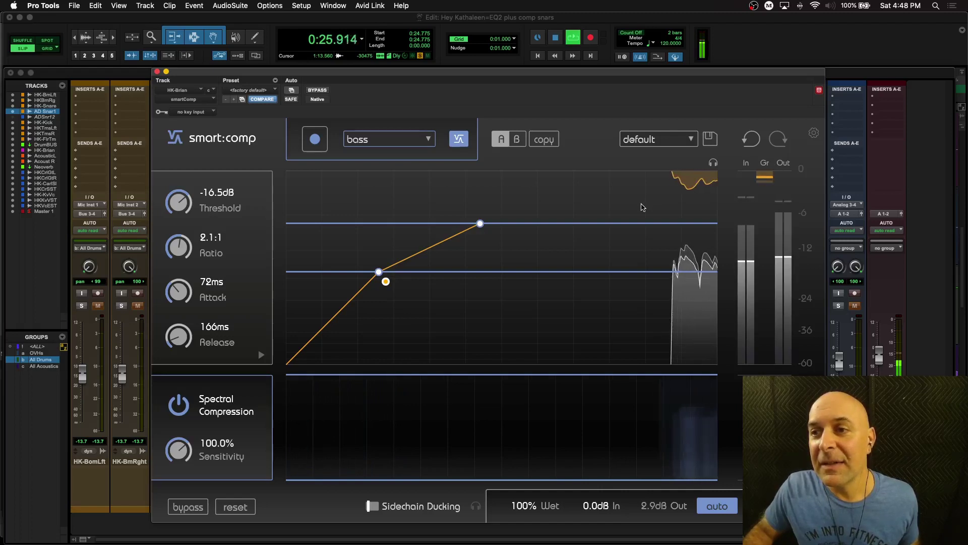
pyautogui.press('space')
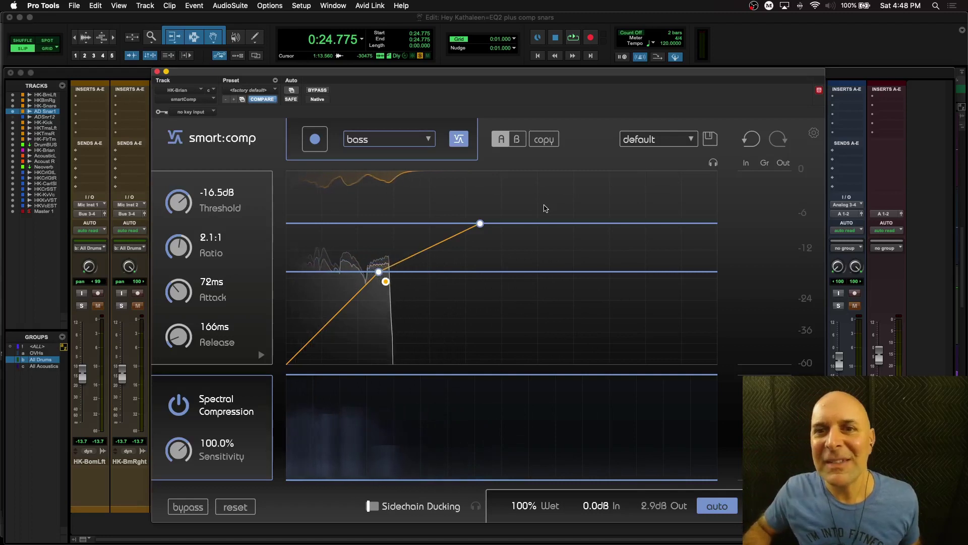
# Set the compression ratio to 2.5:1 and the threshold to -16.9 dB, and audition the bass.
pyautogui.moveTo(474, 224)
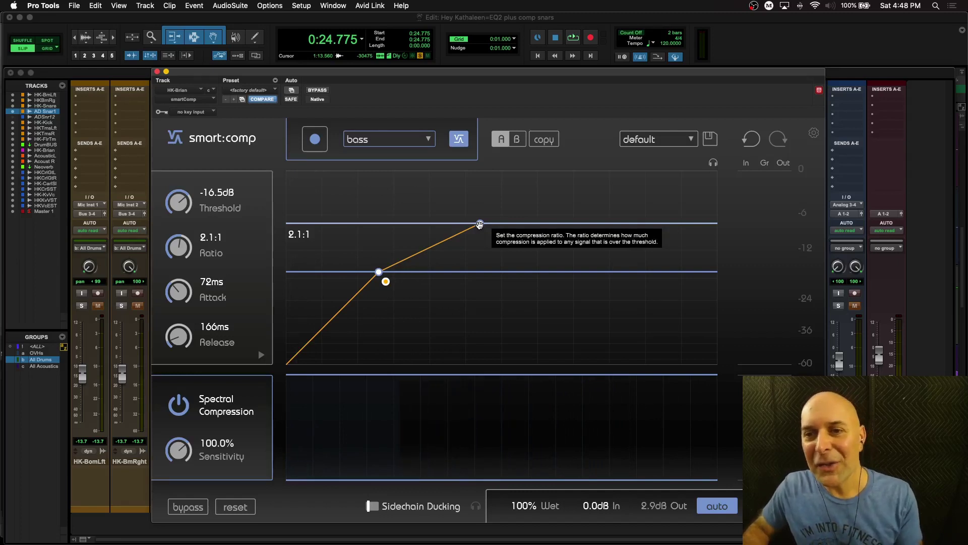
pyautogui.moveTo(479, 224)
pyautogui.mouseDown()
pyautogui.moveTo(479, 207)
pyautogui.moveTo(479, 244)
pyautogui.moveTo(479, 221)
pyautogui.moveTo(480, 232)
pyautogui.mouseUp()
pyautogui.moveTo(380, 273)
pyautogui.mouseDown()
pyautogui.moveTo(389, 313)
pyautogui.moveTo(389, 281)
pyautogui.moveTo(389, 289)
pyautogui.mouseUp()
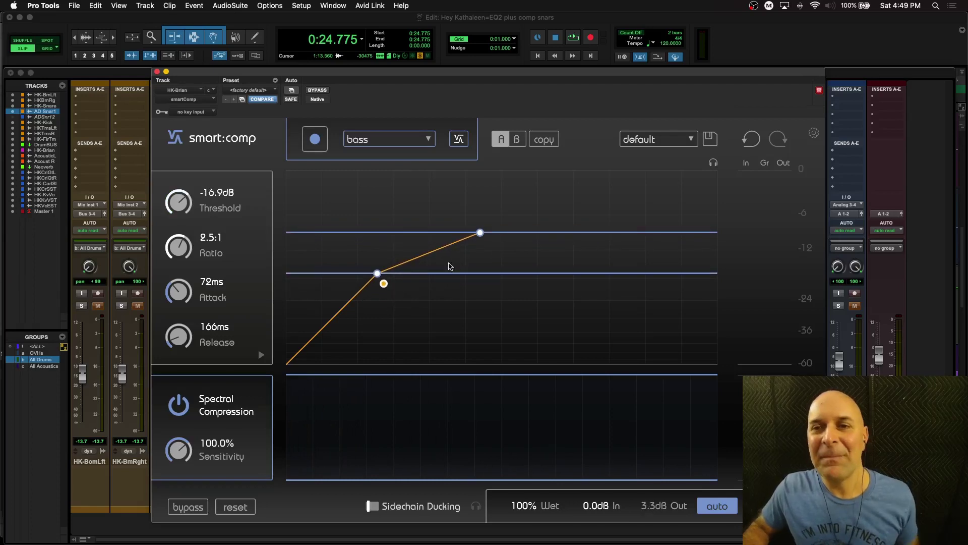
pyautogui.press('space')
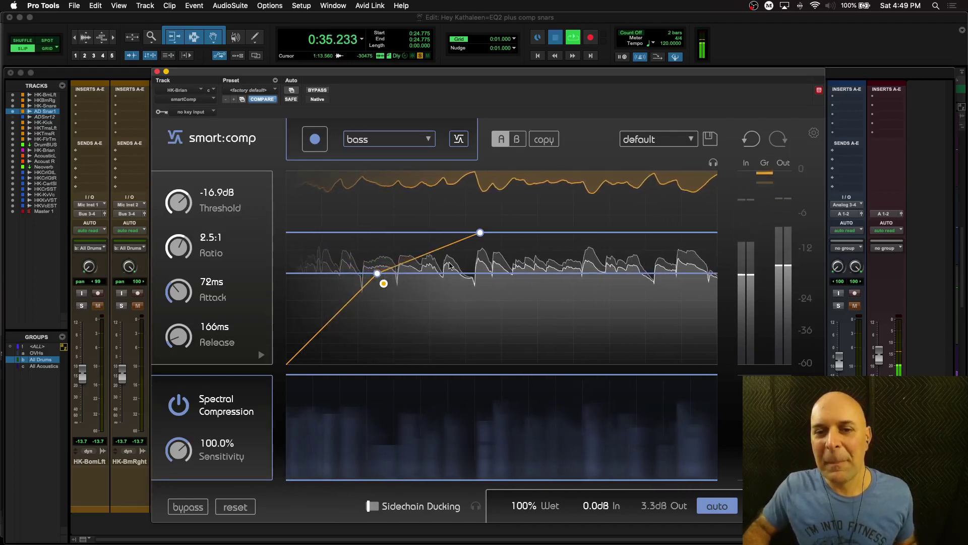
pyautogui.press('space')
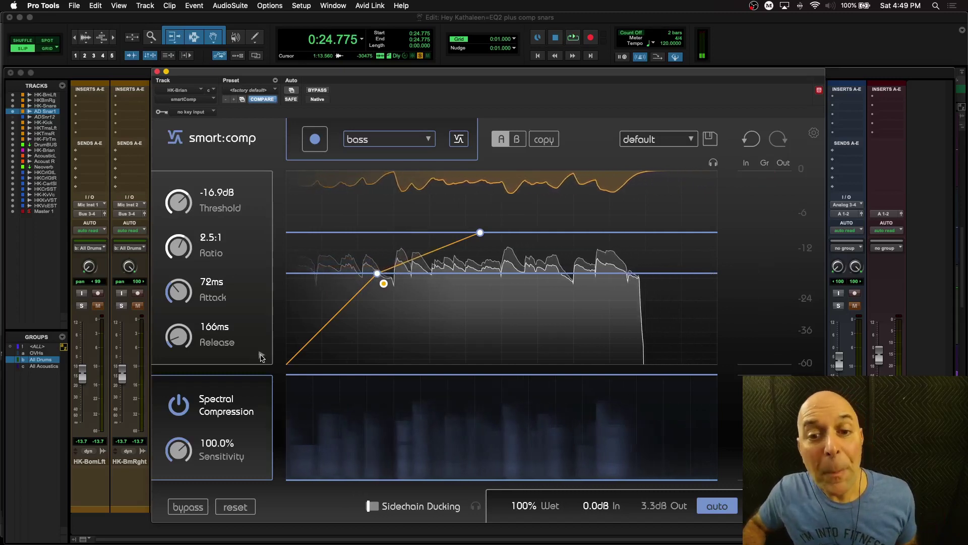
# Shape the compressor timing with 66 ms attack, 9 ms hold and 0.76 shape, plus 167 ms release with 10 ms hold, during playback.
pyautogui.click(261, 356)
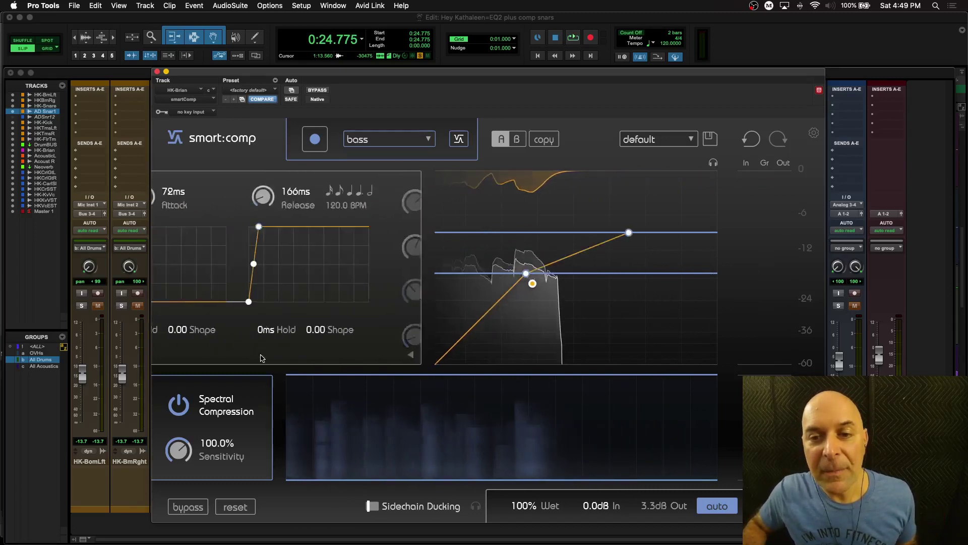
pyautogui.moveTo(233, 197); pyautogui.dragTo(234, 183)
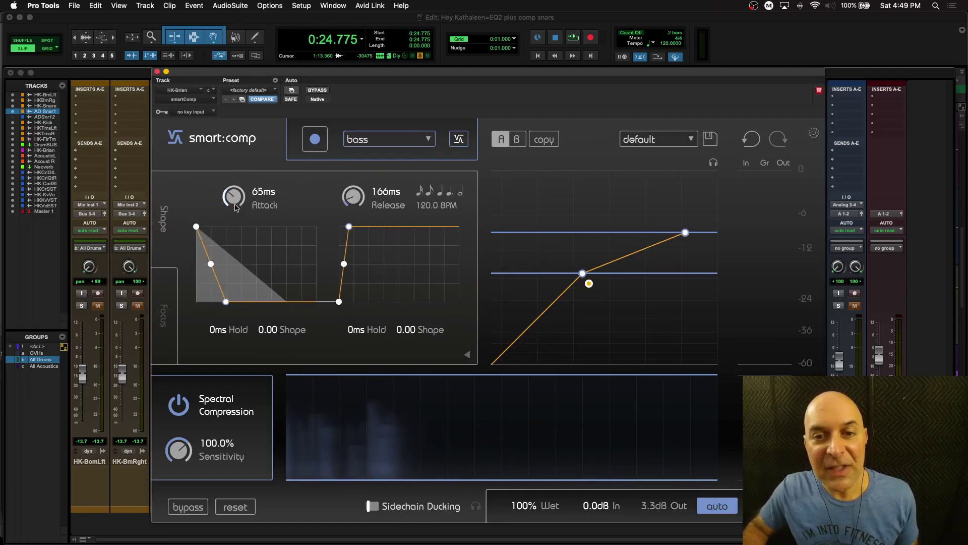
pyautogui.moveTo(233, 183)
pyautogui.mouseDown()
pyautogui.moveTo(212, 227)
pyautogui.moveTo(196, 227)
pyautogui.mouseUp()
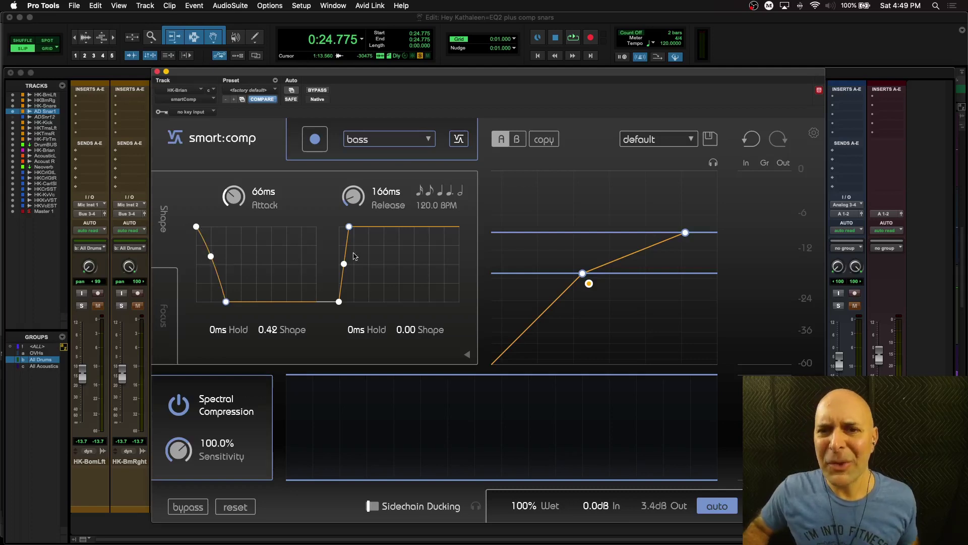
pyautogui.moveTo(356, 229); pyautogui.dragTo(349, 227)
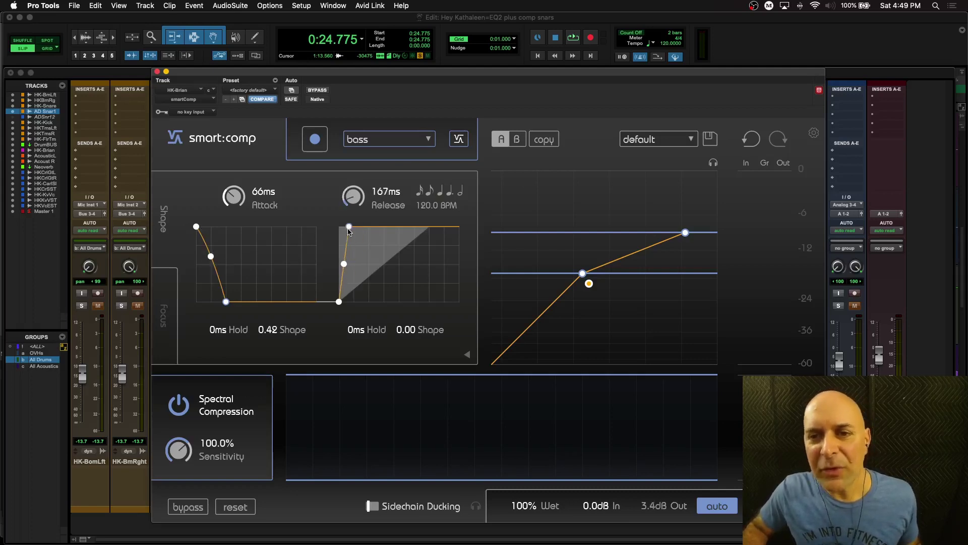
pyautogui.moveTo(196, 227); pyautogui.dragTo(204, 230)
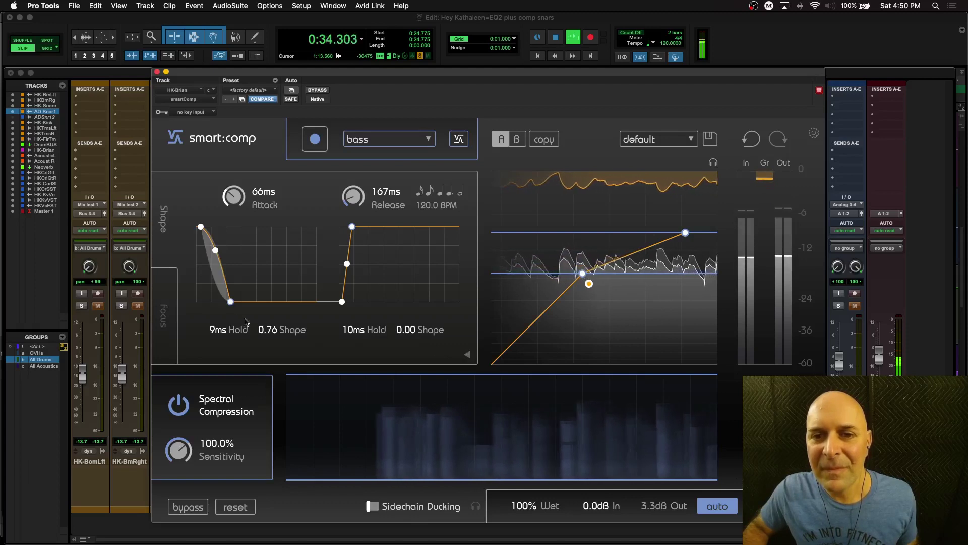
pyautogui.press('space')
# Narrow the compressor's Detection Focus band to the low range from 20 Hz to 291 Hz.
pyautogui.click(163, 315)
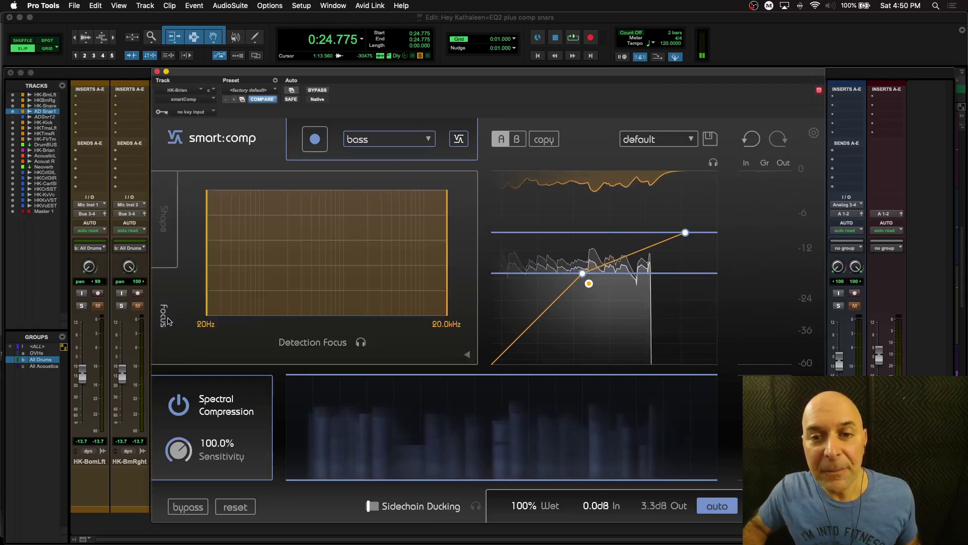
pyautogui.moveTo(207, 281); pyautogui.dragTo(302, 281)
pyautogui.moveTo(444, 270); pyautogui.dragTo(309, 274)
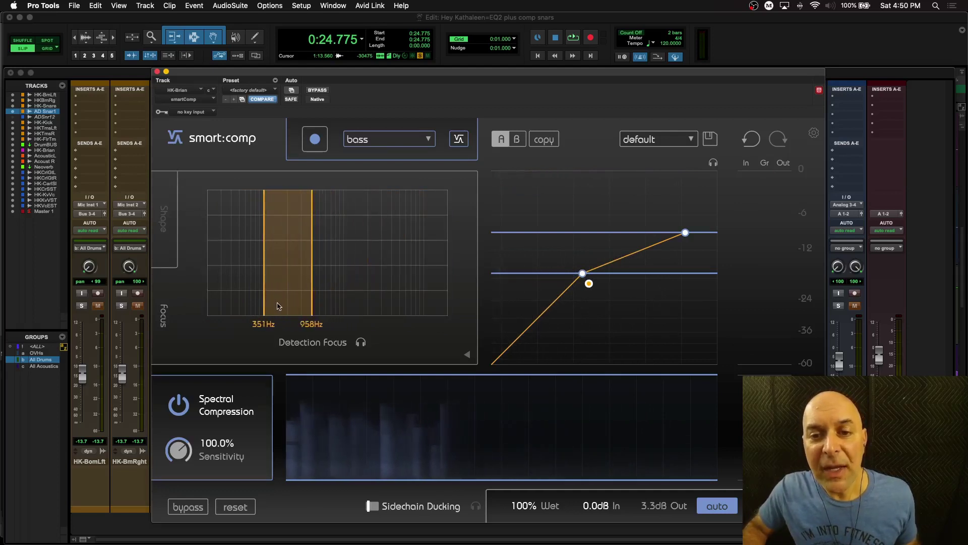
pyautogui.moveTo(275, 306); pyautogui.dragTo(214, 305)
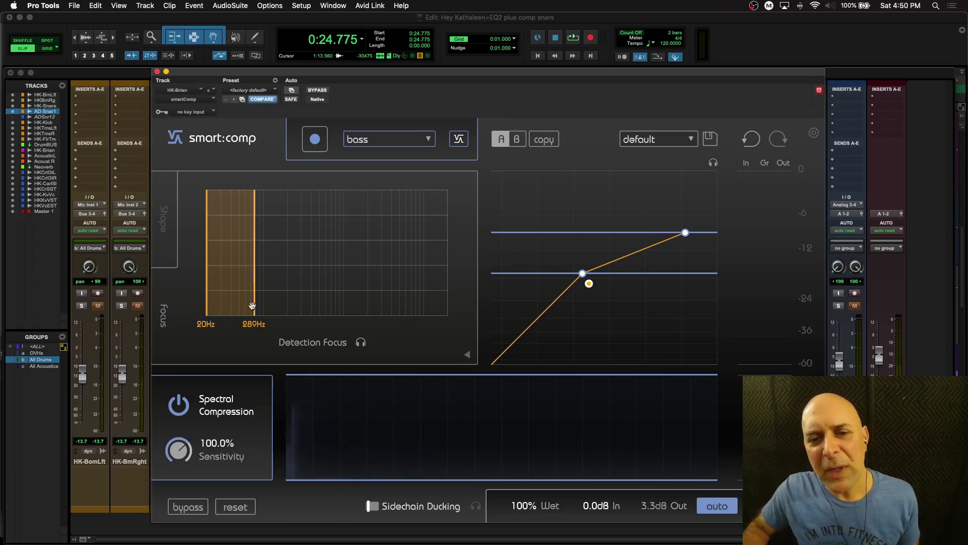
pyautogui.moveTo(242, 309)
pyautogui.mouseDown()
pyautogui.moveTo(317, 310)
pyautogui.moveTo(304, 310)
pyautogui.moveTo(323, 300)
pyautogui.moveTo(240, 301)
pyautogui.mouseUp()
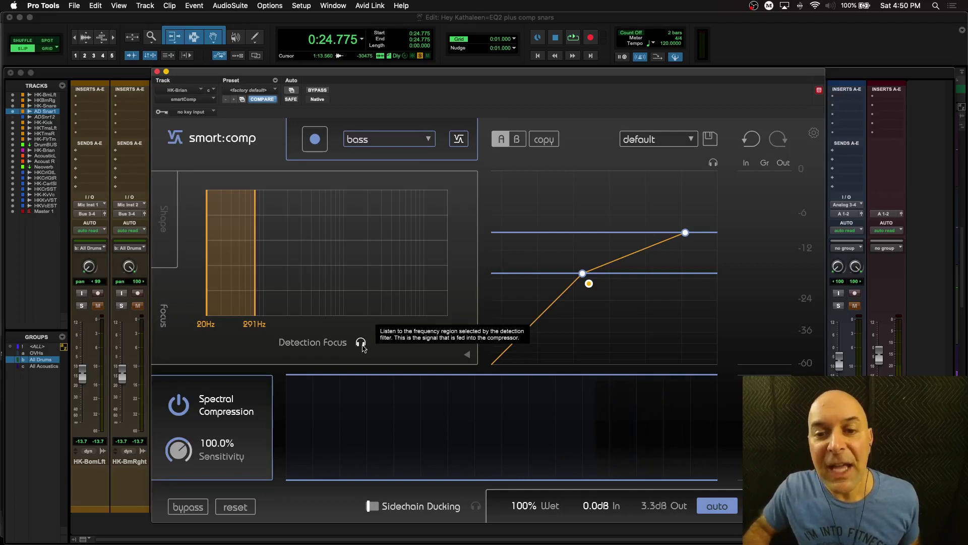
# Audition the Detection Focus signal during playback while moving the band, and widen it back to the full frequency range.
pyautogui.click(361, 342)
pyautogui.press('space')
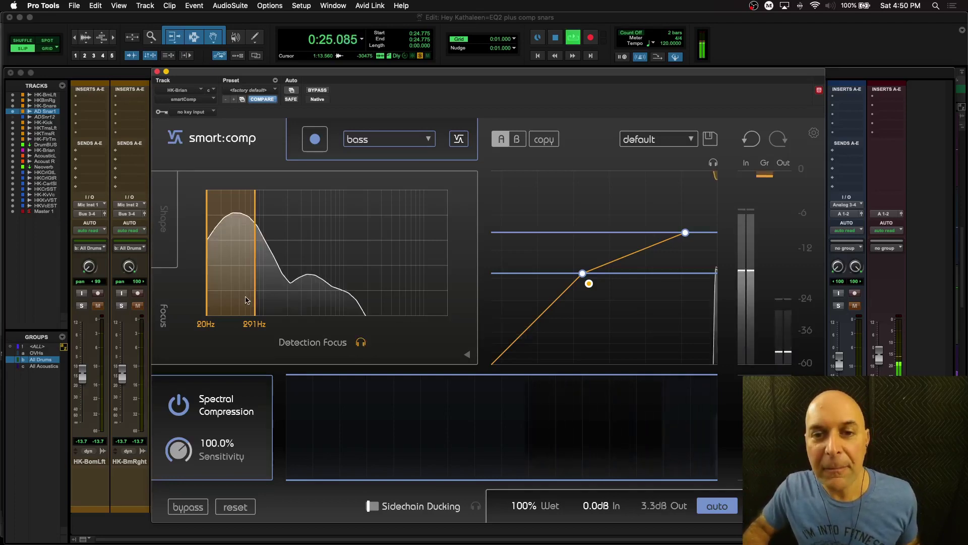
pyautogui.moveTo(245, 302); pyautogui.dragTo(207, 301)
pyautogui.moveTo(296, 303); pyautogui.dragTo(449, 310)
pyautogui.press('space')
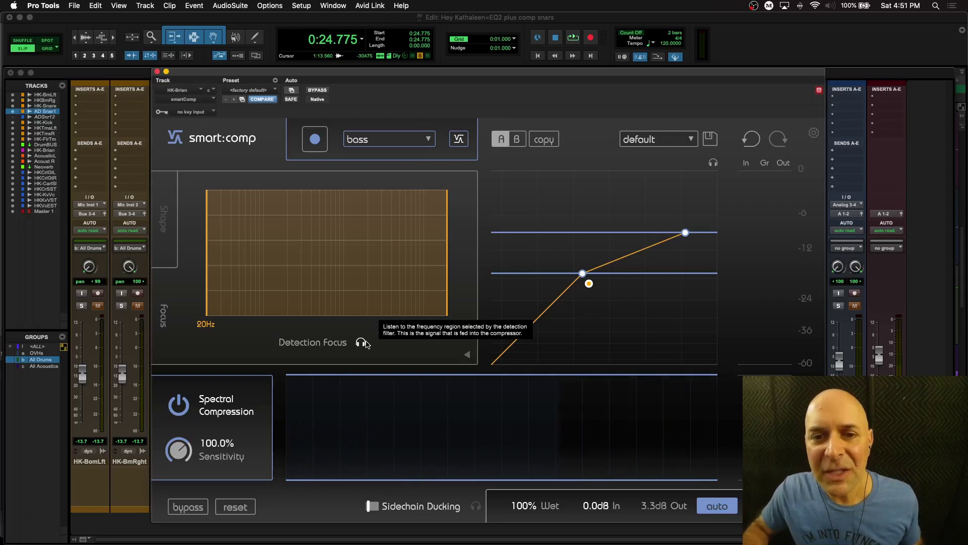
# Return to the attack and release Shape view and collapse the detailed compressor settings.
pyautogui.click(162, 239)
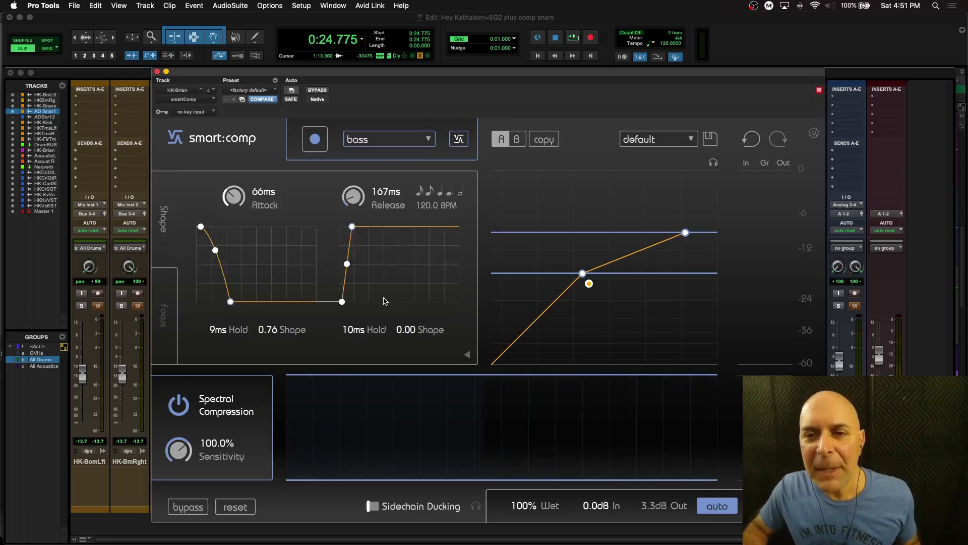
pyautogui.click(467, 357)
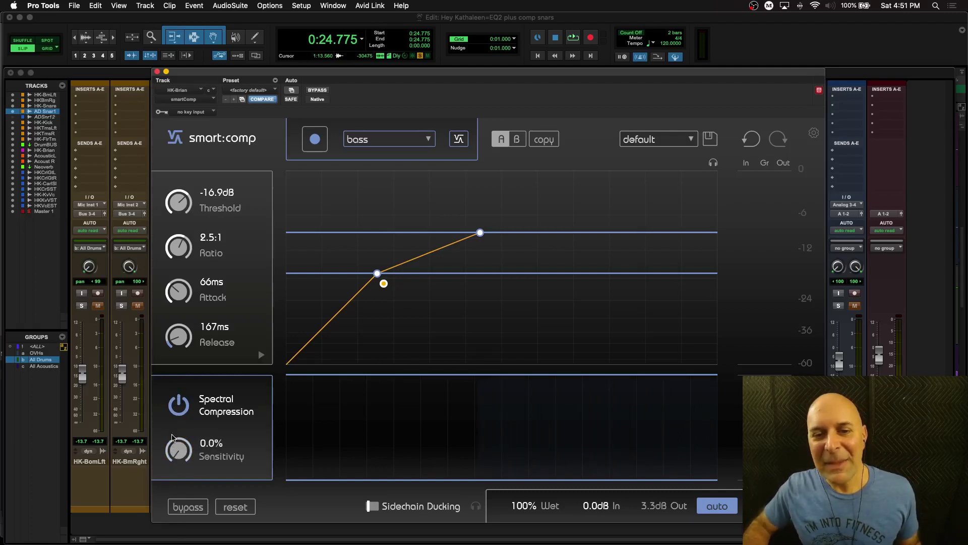
# Compare bass playback with Spectral Compression off and on, and raise its sensitivity to 123%.
pyautogui.click(178, 405)
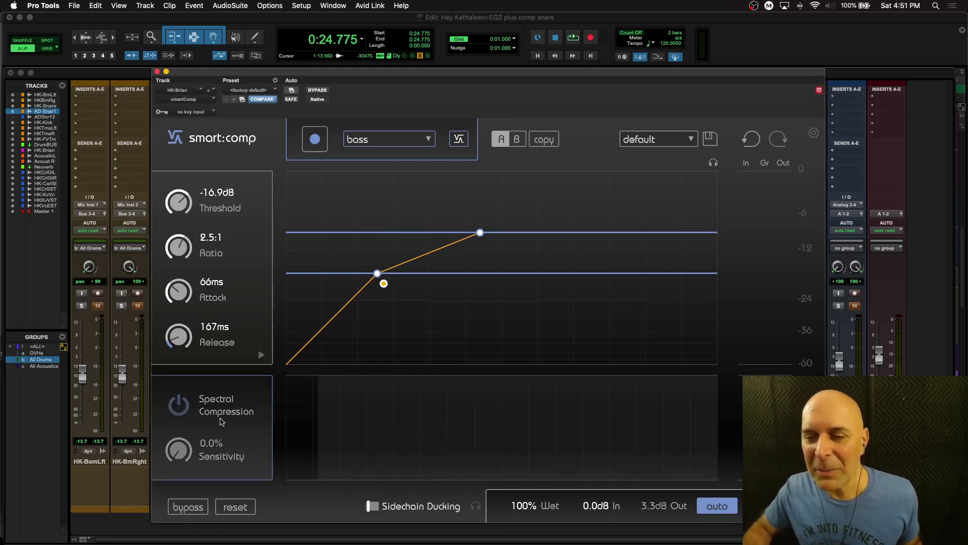
pyautogui.press('space')
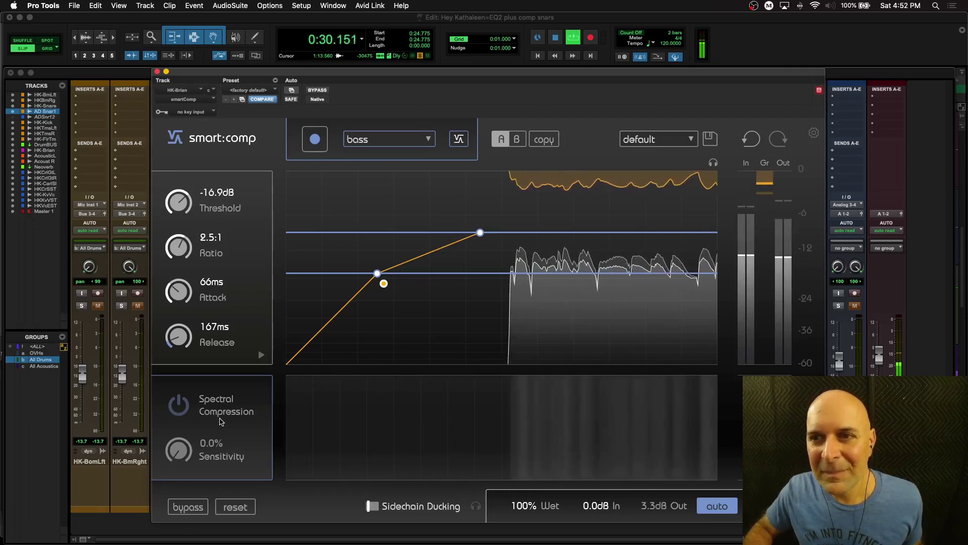
pyautogui.press('space')
pyautogui.click(183, 413)
pyautogui.press('space')
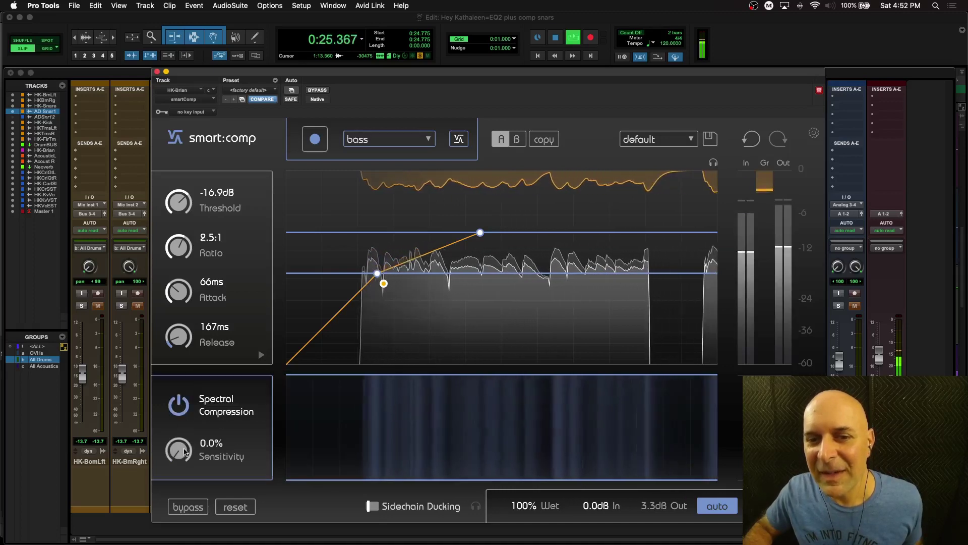
pyautogui.moveTo(185, 455); pyautogui.dragTo(195, 352)
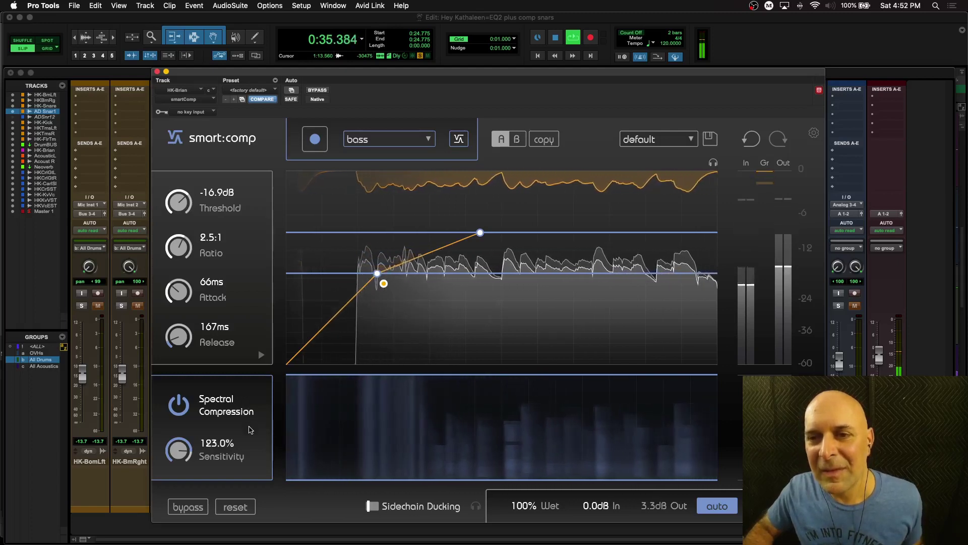
# Compare the bass playback with the whole compressor bypassed and active.
pyautogui.press('space')
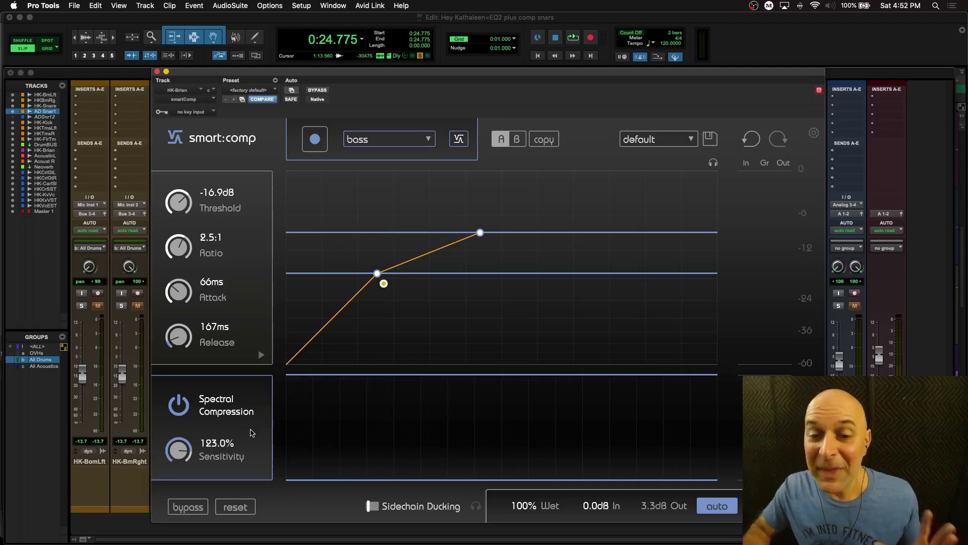
pyautogui.click(197, 508)
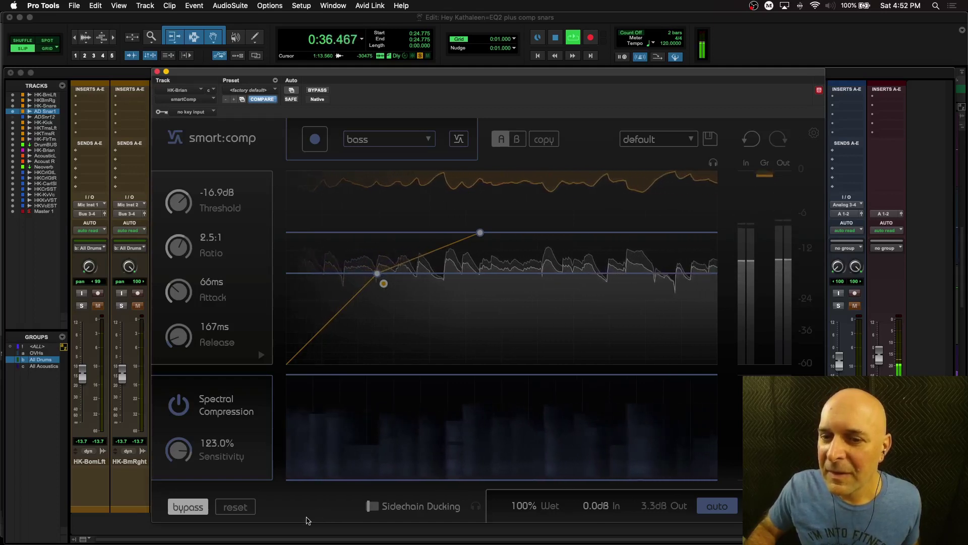
pyautogui.press('space')
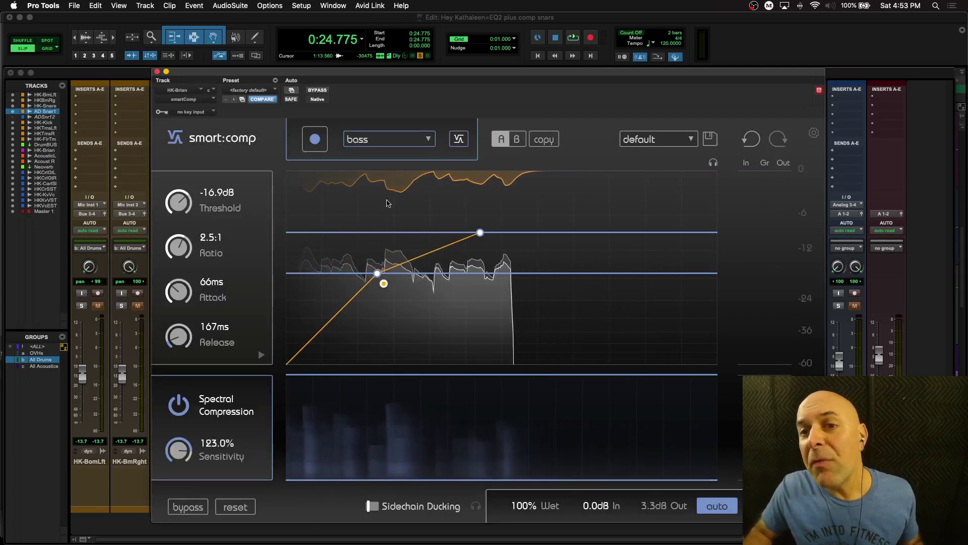
# Keep the bass profile and raise the compression ratio to 3.0:1 on the transfer curve.
pyautogui.click(423, 140)
pyautogui.click(422, 123)
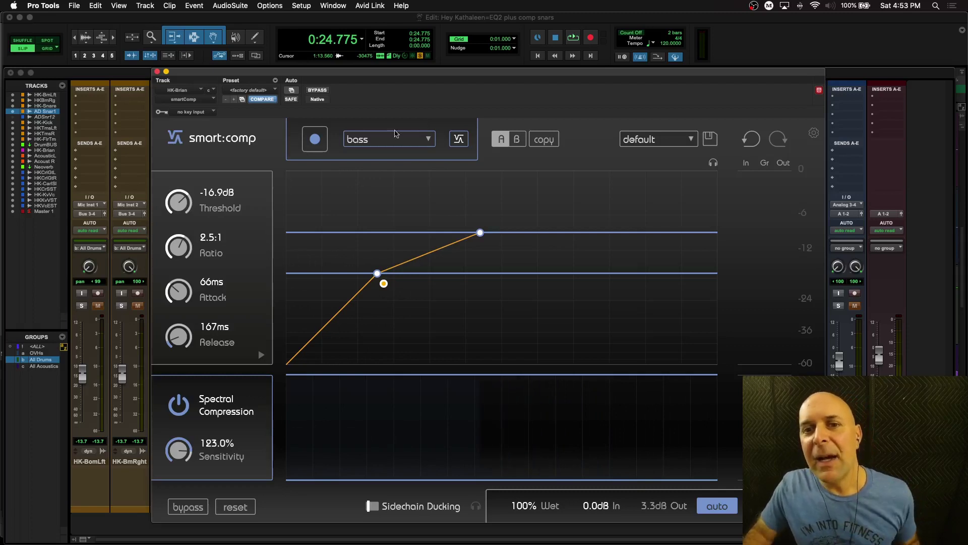
pyautogui.moveTo(477, 233)
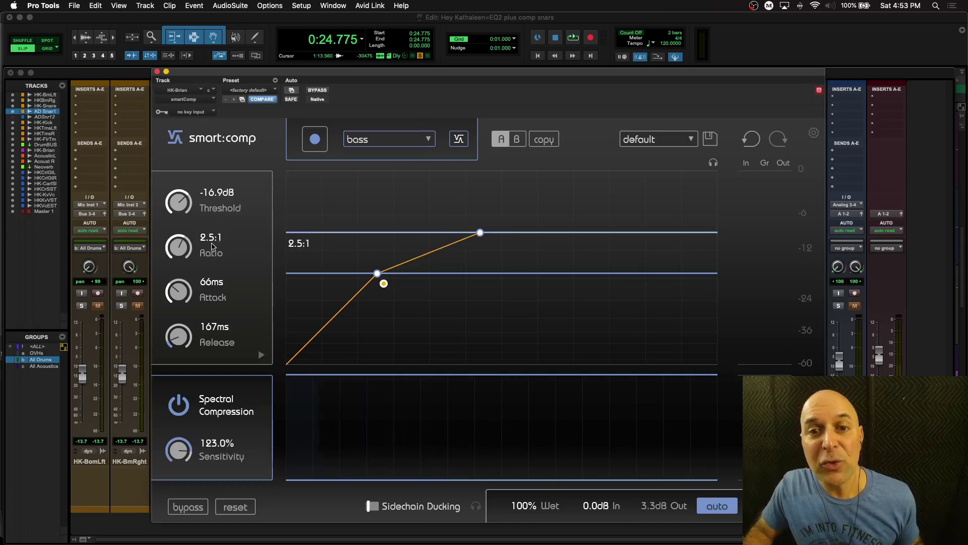
pyautogui.moveTo(480, 233); pyautogui.dragTo(480, 245)
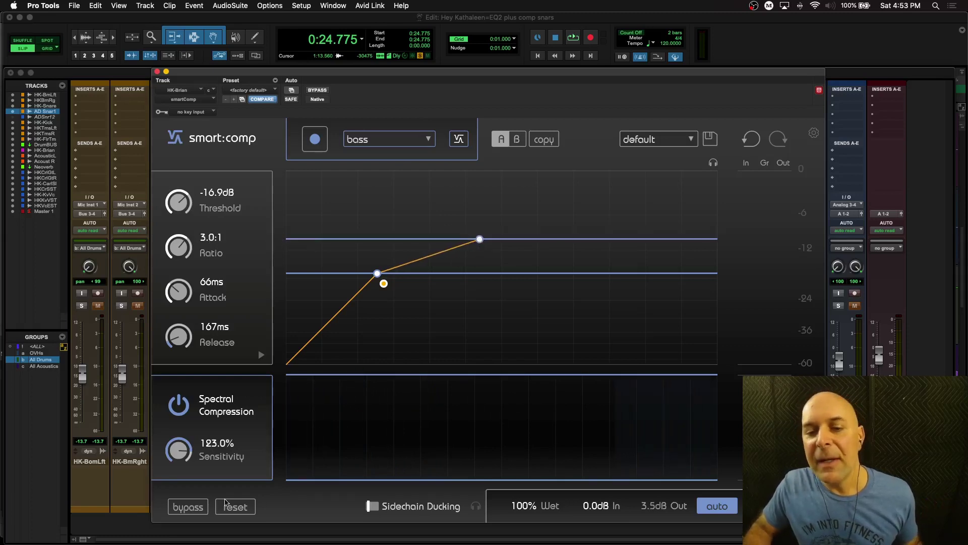
# Play the bass again to audition the 3.0:1 ratio, toggling the compressor bypass for comparison.
pyautogui.click(188, 507)
pyautogui.click(188, 506)
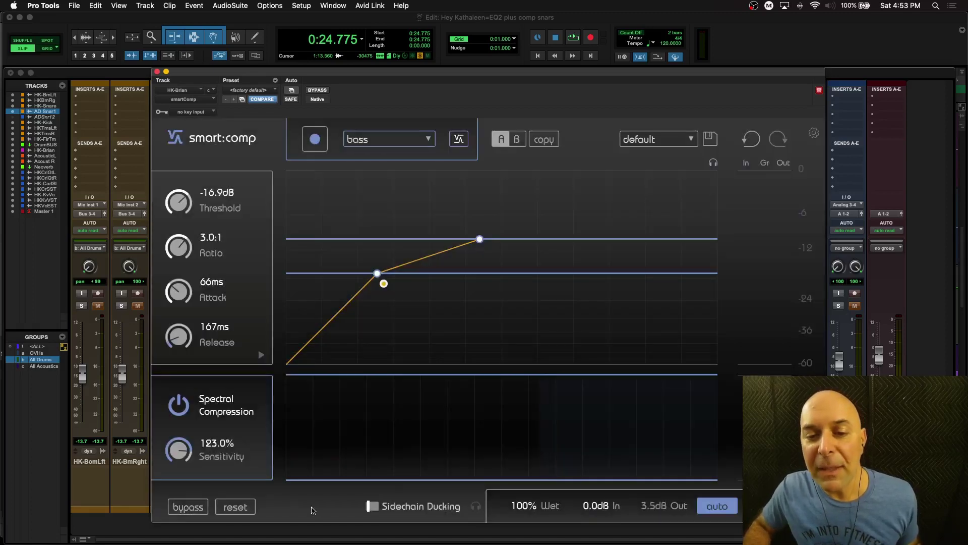
pyautogui.press('space')
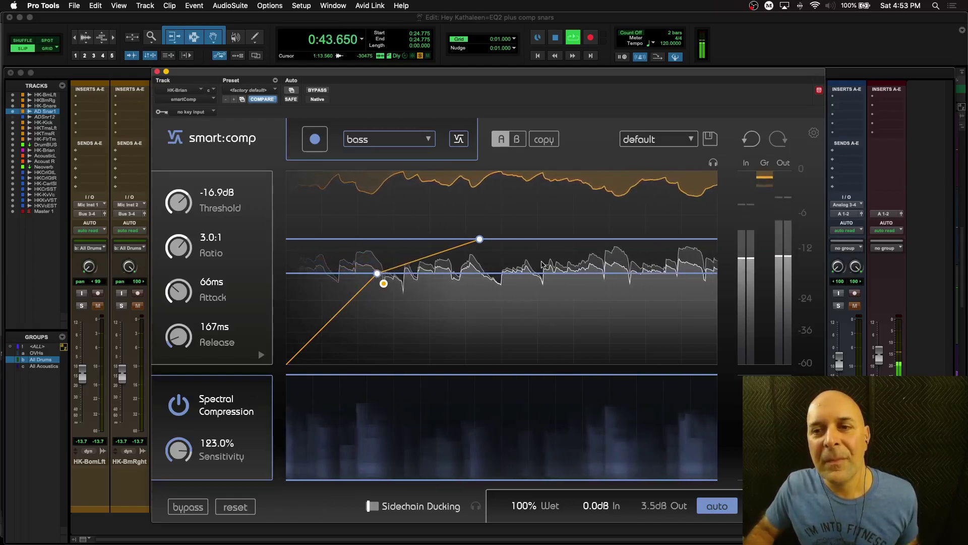
pyautogui.press('space')
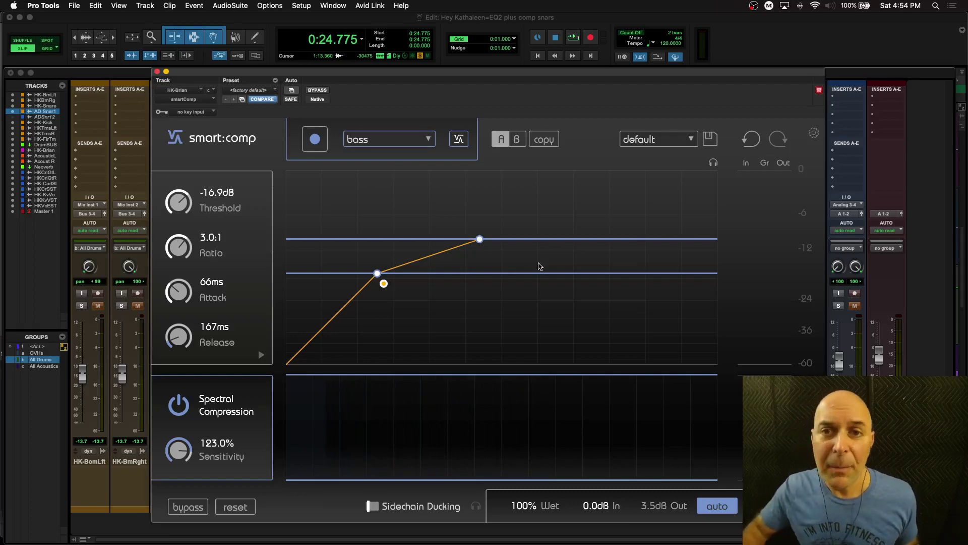
# Check the smart:comp instances on the Drum BUS and the bass track, and return to the mixer.
pyautogui.click(157, 71)
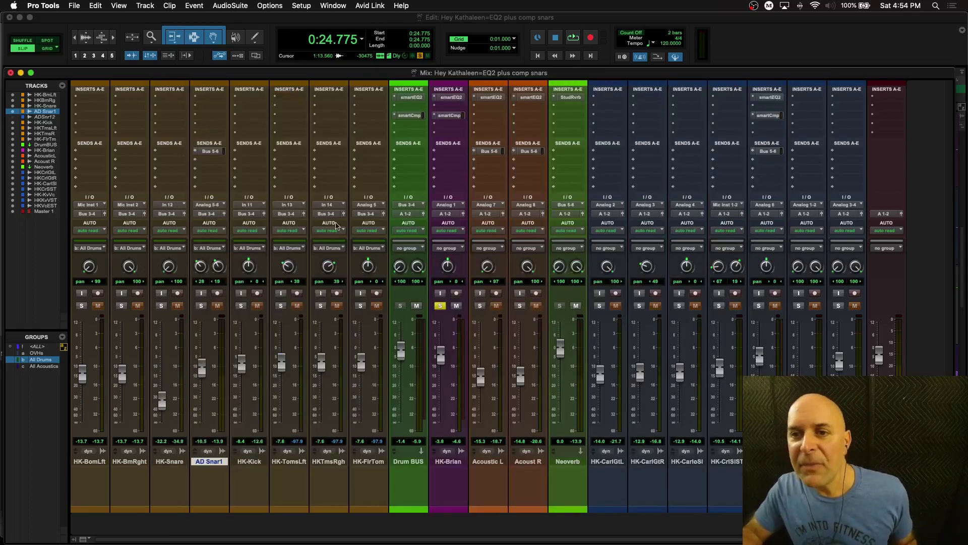
pyautogui.click(408, 116)
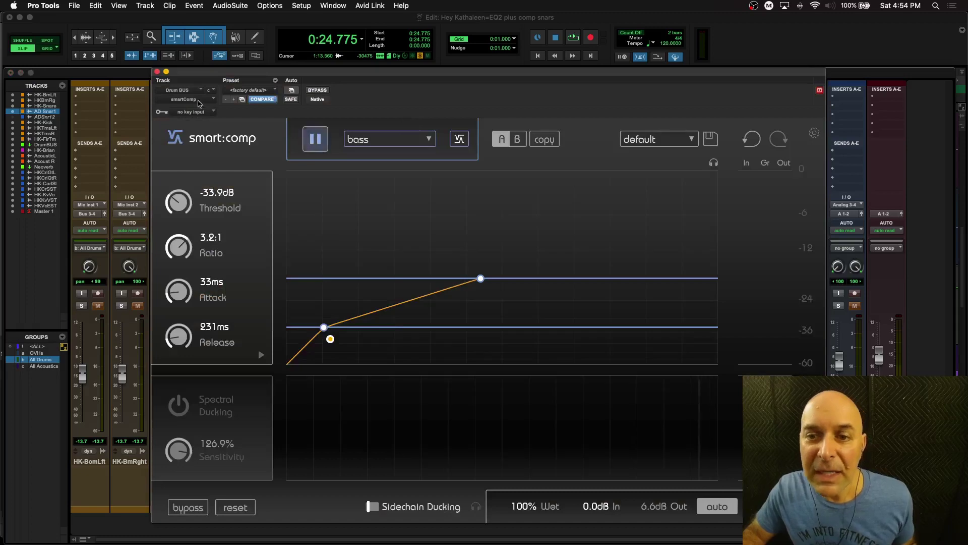
pyautogui.click(156, 71)
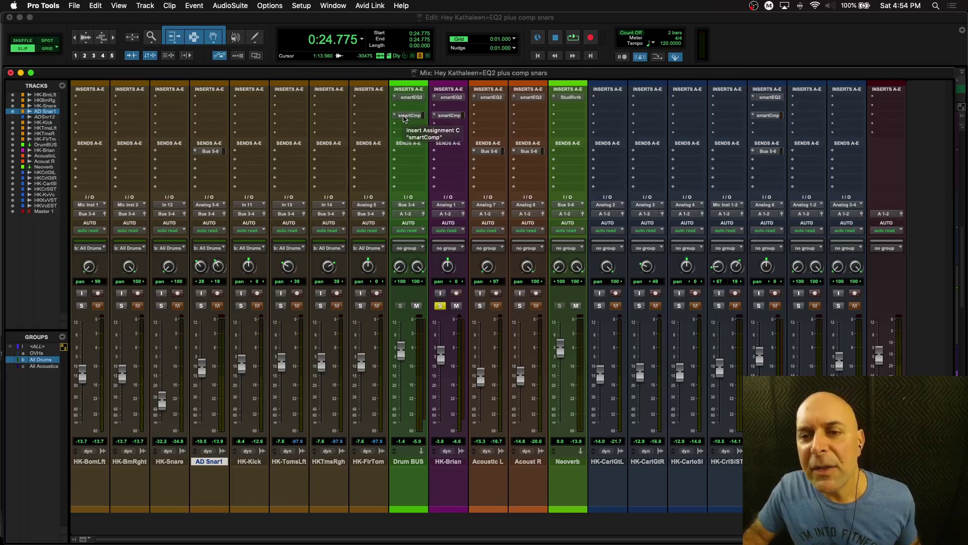
pyautogui.click(446, 117)
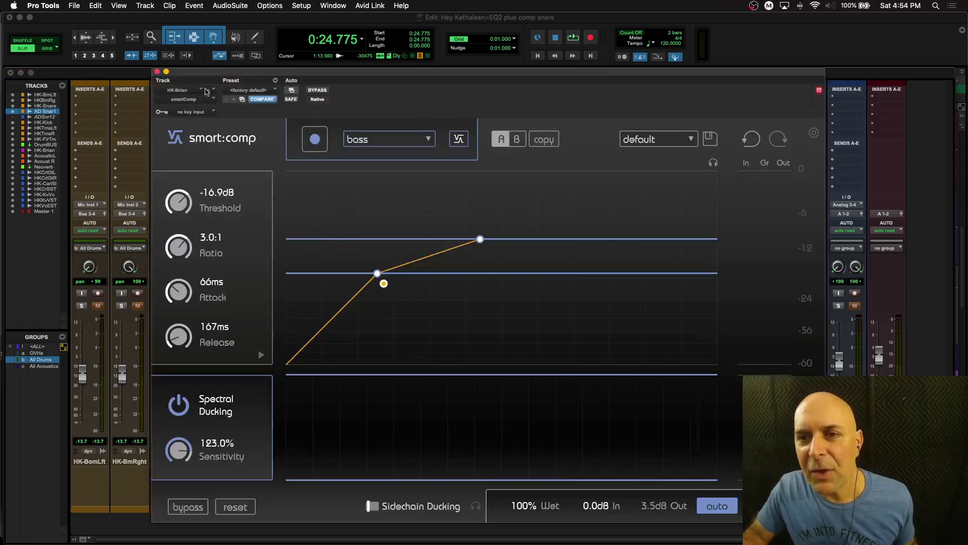
pyautogui.click(157, 72)
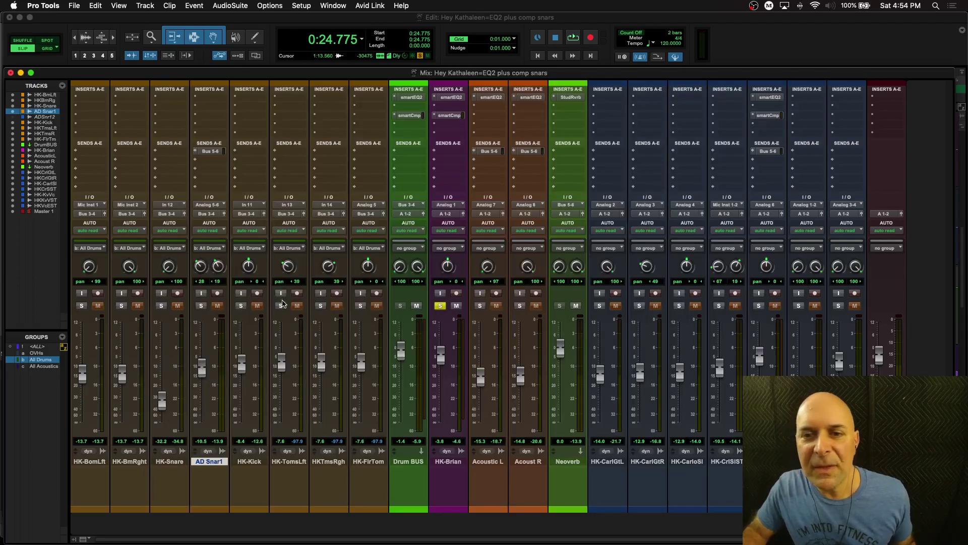
# Audition the compressed bass together with the soloed drums, and lower its Spectral Ducking sensitivity to 114.4%.
pyautogui.press('space')
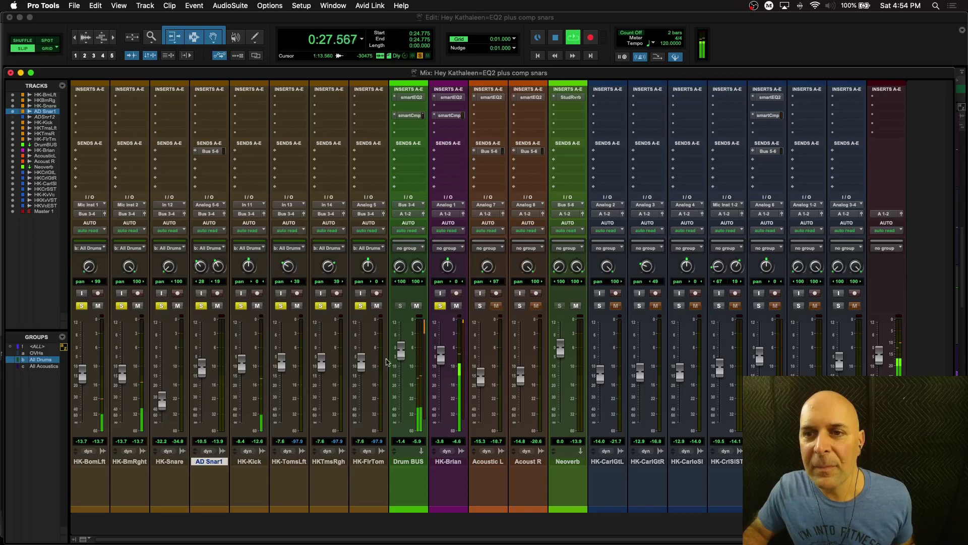
pyautogui.click(446, 116)
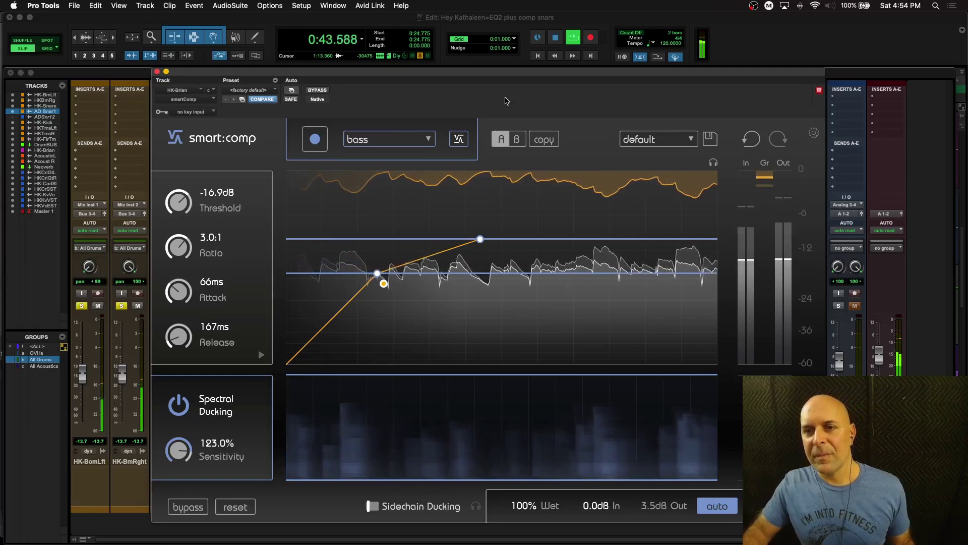
pyautogui.press('space')
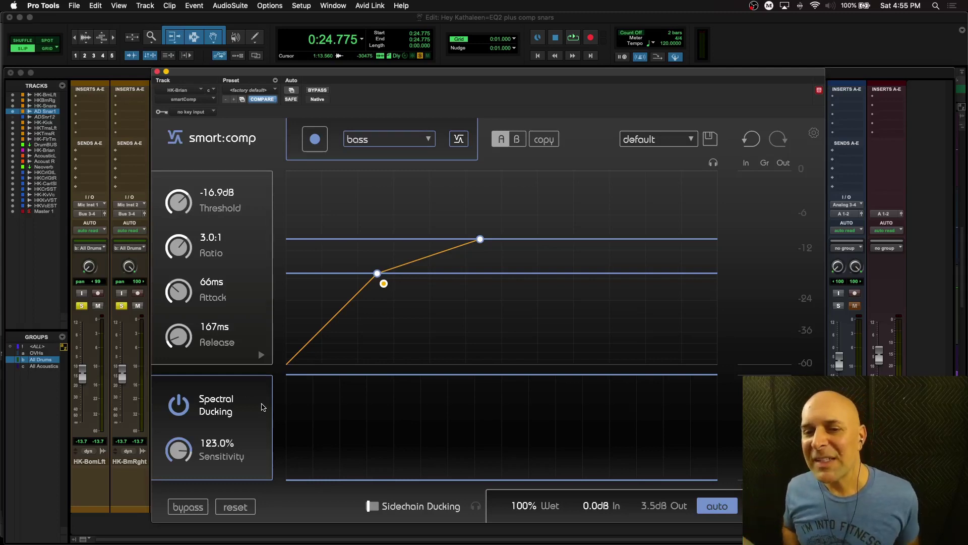
pyautogui.moveTo(184, 448); pyautogui.dragTo(178, 454)
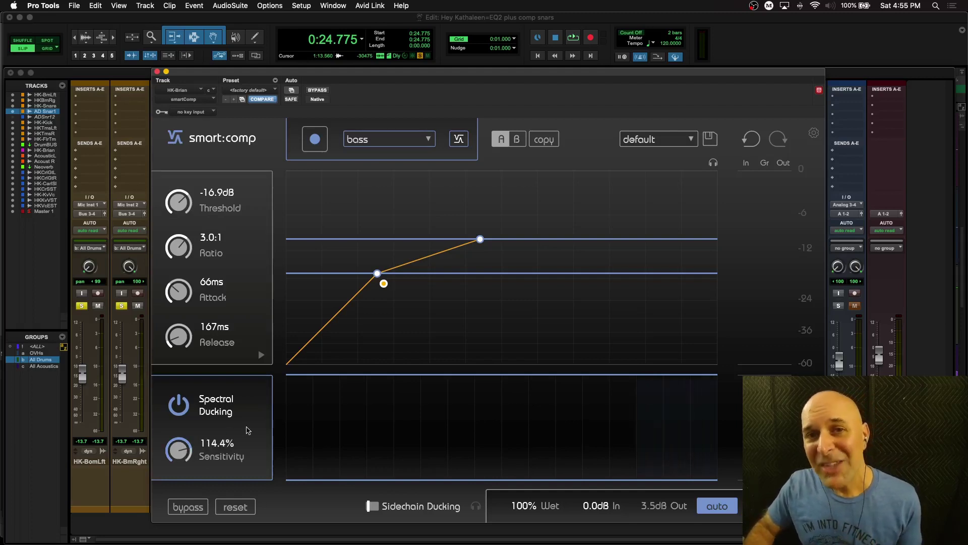